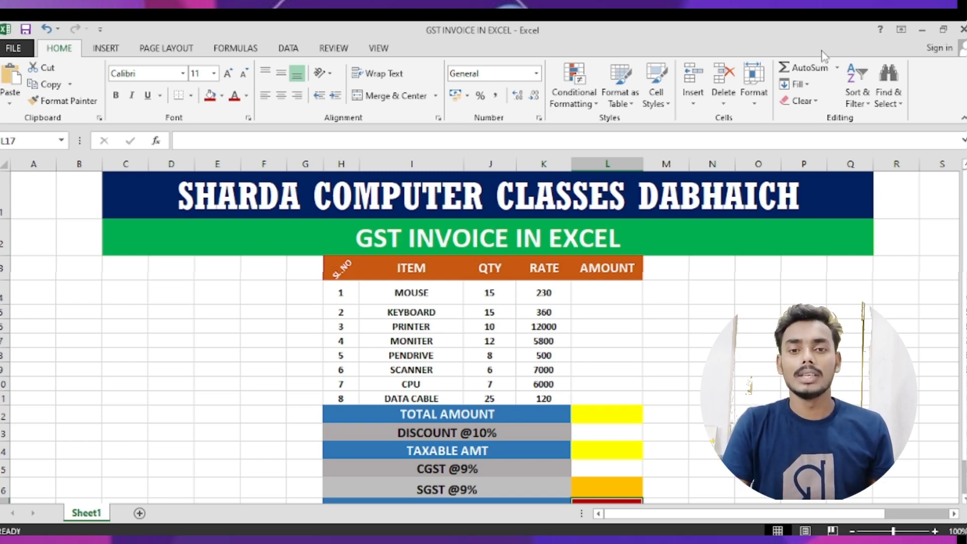
# Step: Check the title banner's options without changing anything, then scroll through the invoice
pyautogui.rightClick(383, 247)
pyautogui.press('Escape')
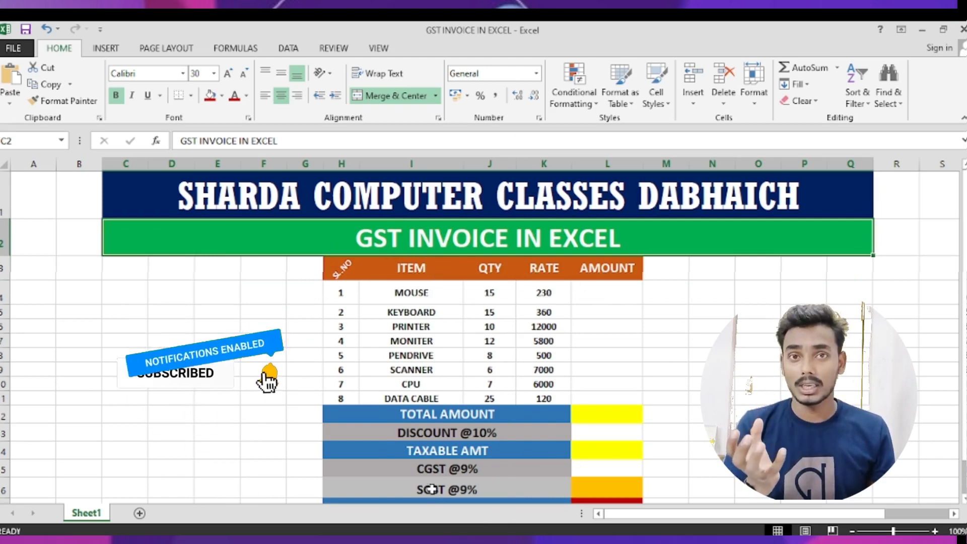
pyautogui.scroll(-1, 432, 488)
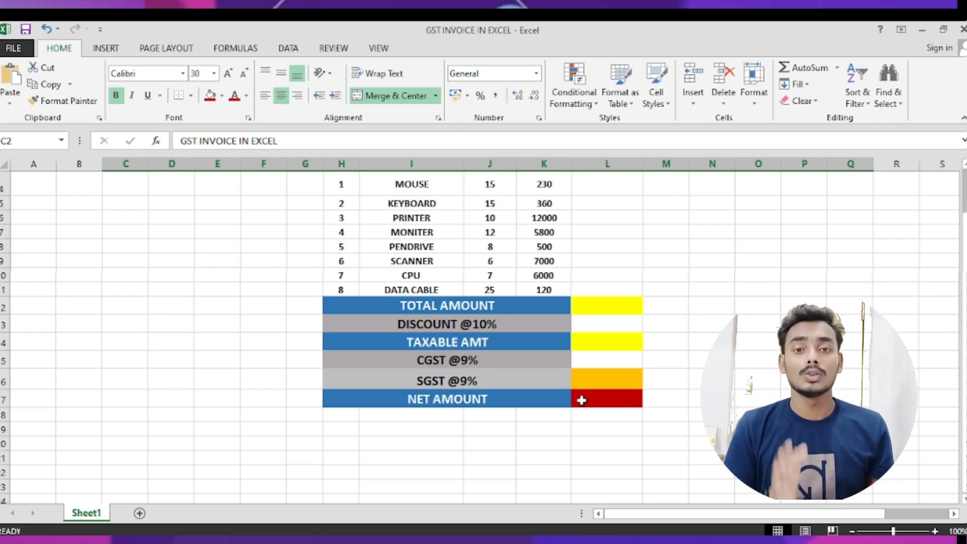
pyautogui.scroll(1, 581, 400)
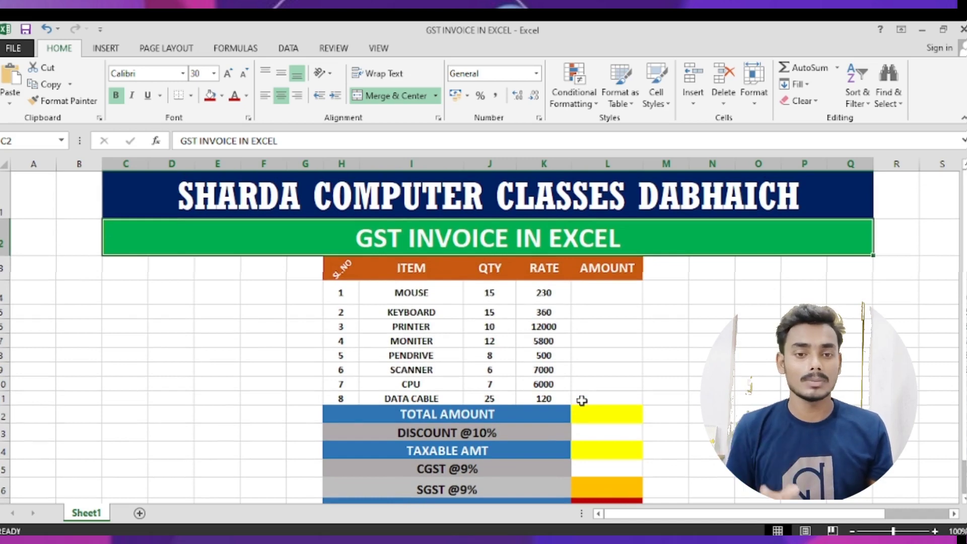
pyautogui.scroll(-2, 587, 406)
pyautogui.scroll(1, 590, 358)
pyautogui.scroll(1, 582, 347)
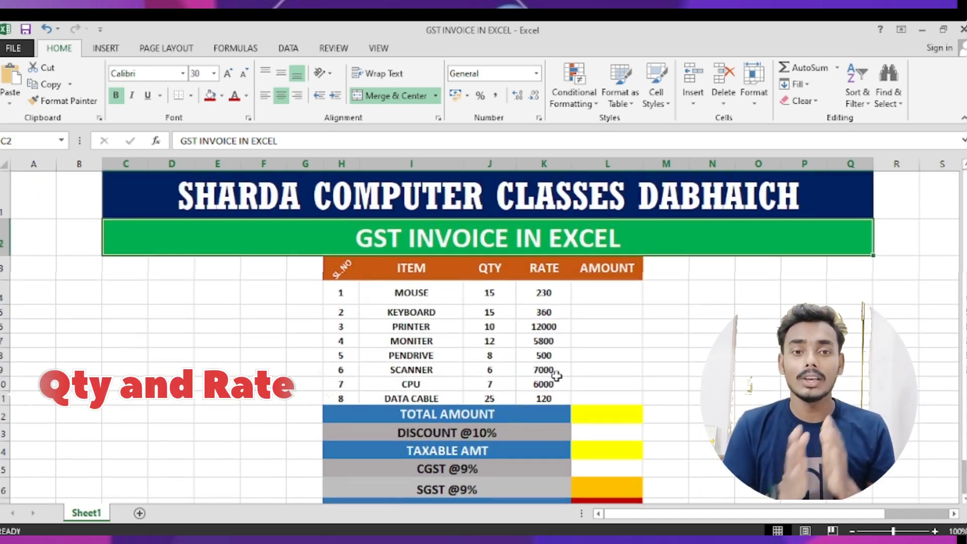
# Step: Enter =SUM(J4*K4) in L4 so the MOUSE amount shows 3450
pyautogui.click(595, 292)
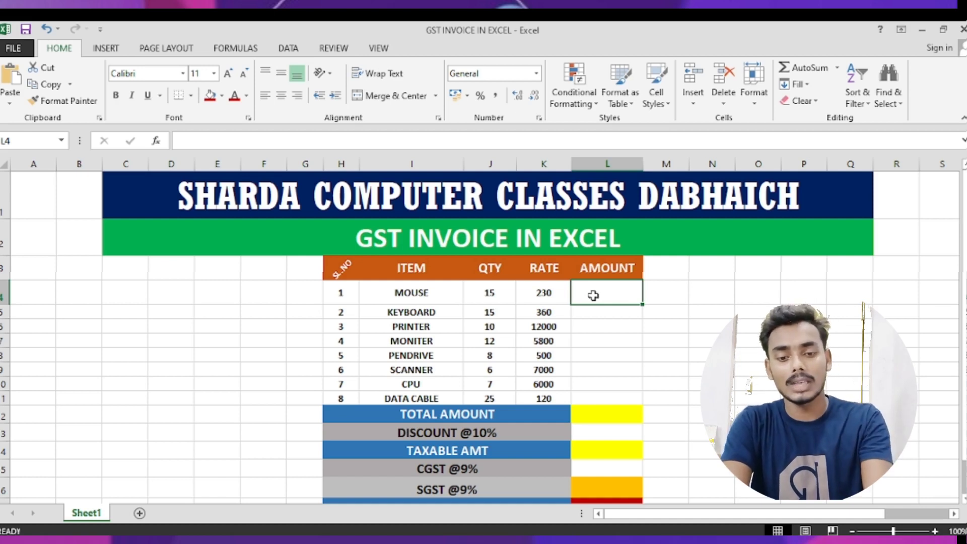
pyautogui.write('=SU')
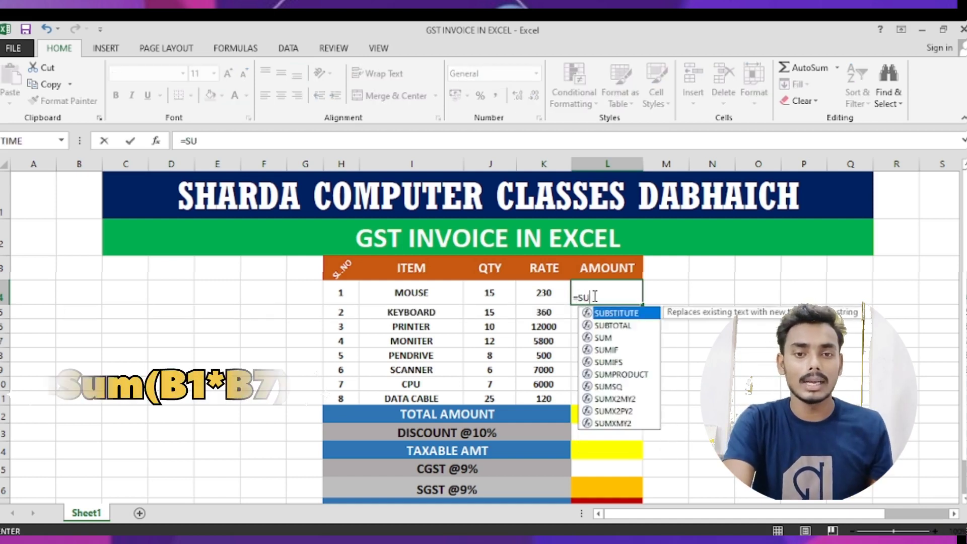
pyautogui.write('M')
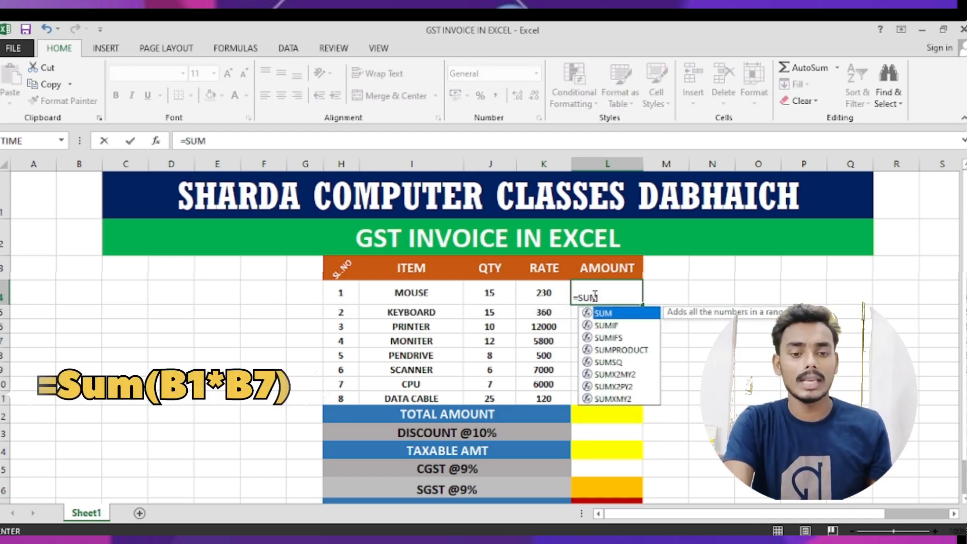
pyautogui.write('(')
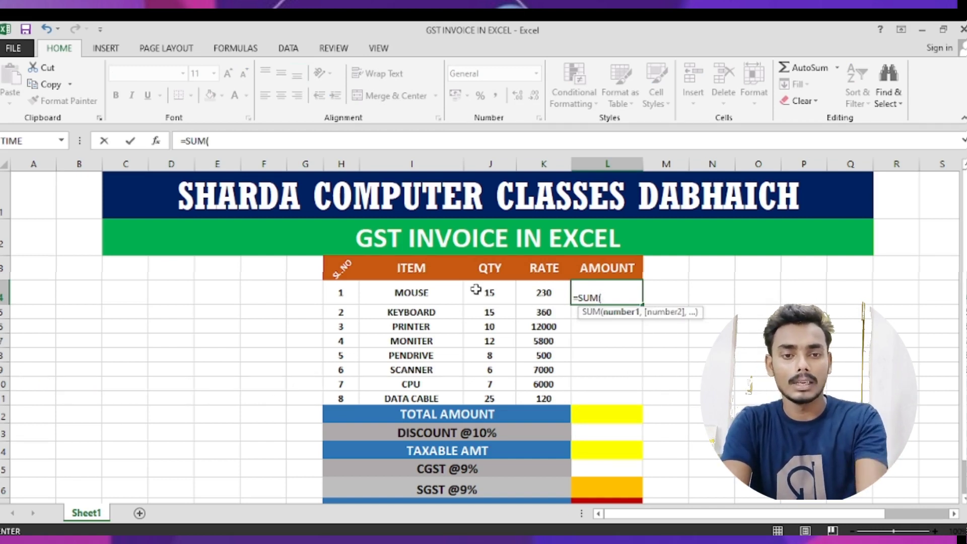
pyautogui.click(476, 287)
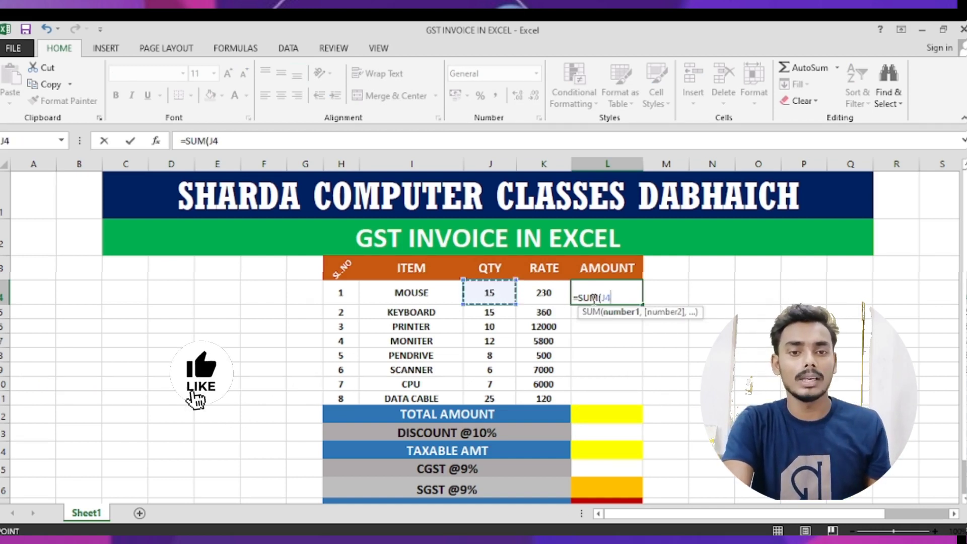
pyautogui.write('*')
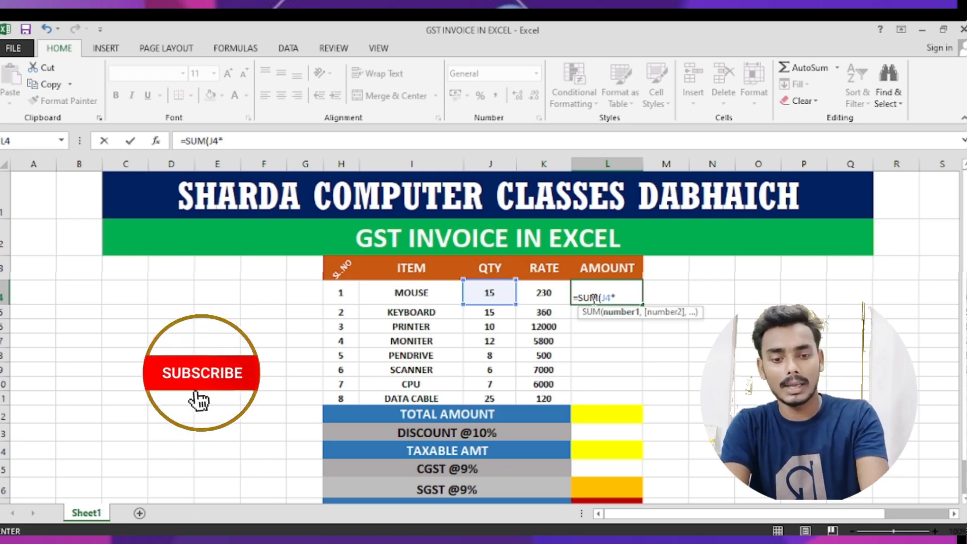
pyautogui.click(545, 302)
pyautogui.write(')')
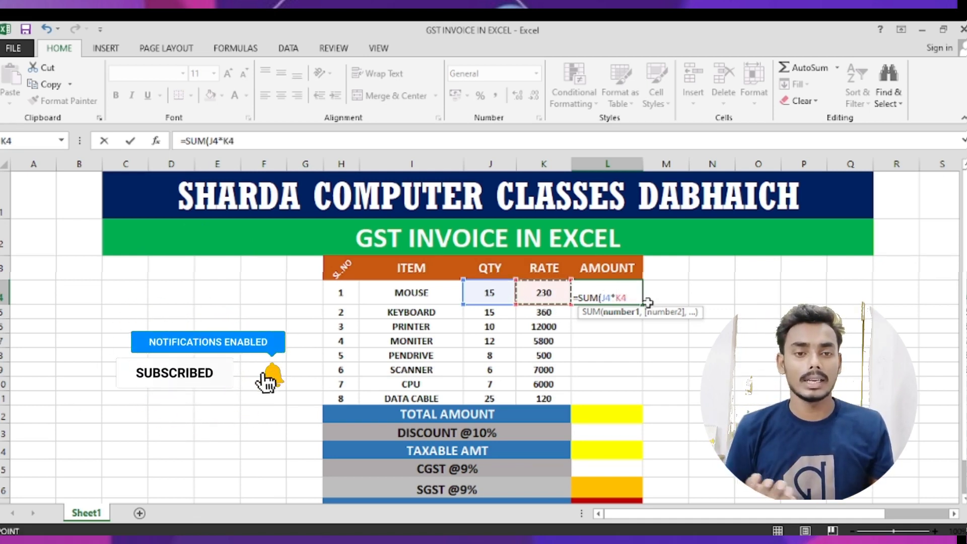
pyautogui.press('Return')
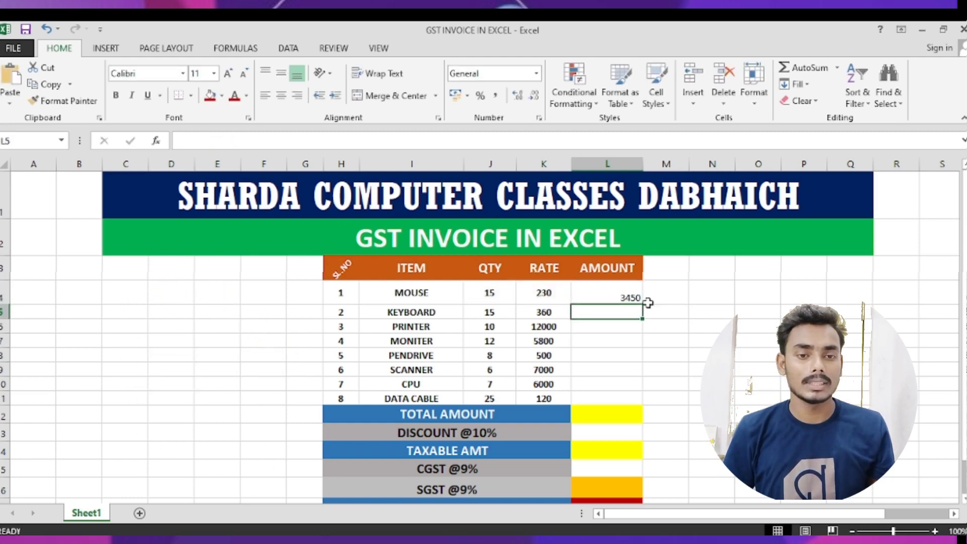
# Step: Fill the L4 amount formula down to L11, giving amounts for all eight items
pyautogui.click(625, 285)
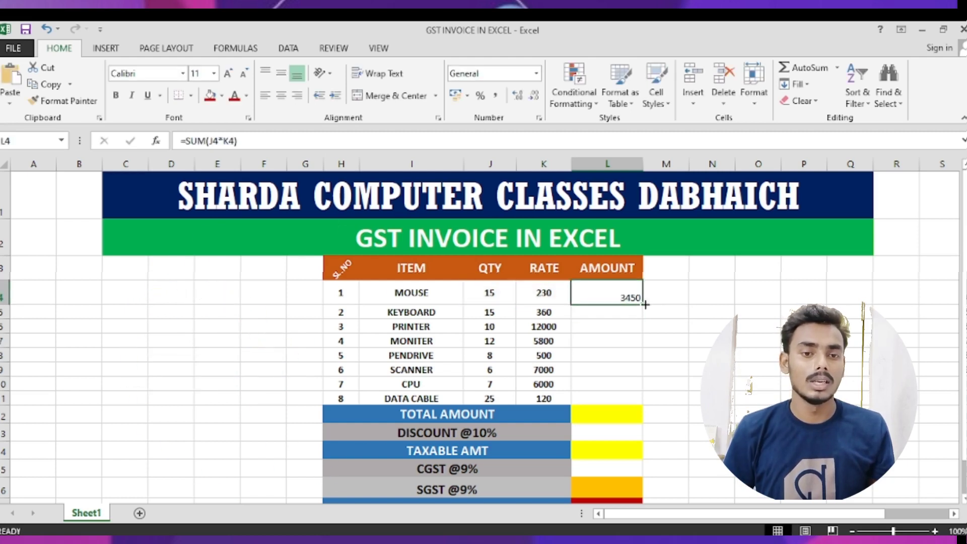
pyautogui.moveTo(644, 305); pyautogui.dragTo(638, 405)
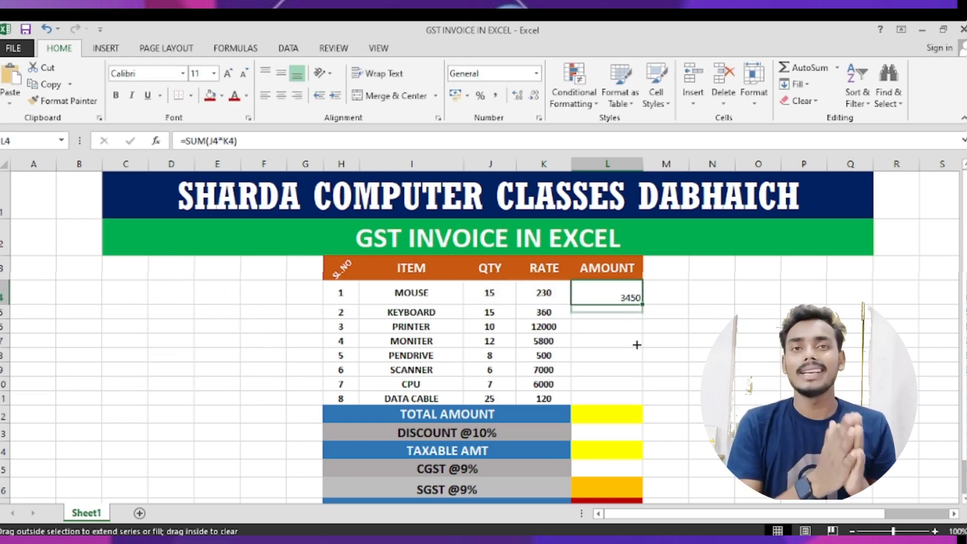
pyautogui.click(672, 370)
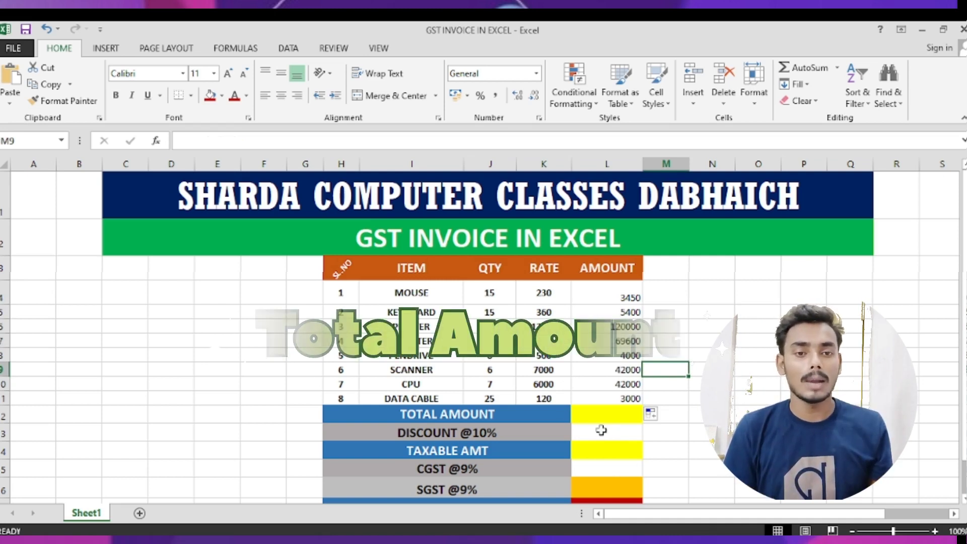
pyautogui.click(619, 414)
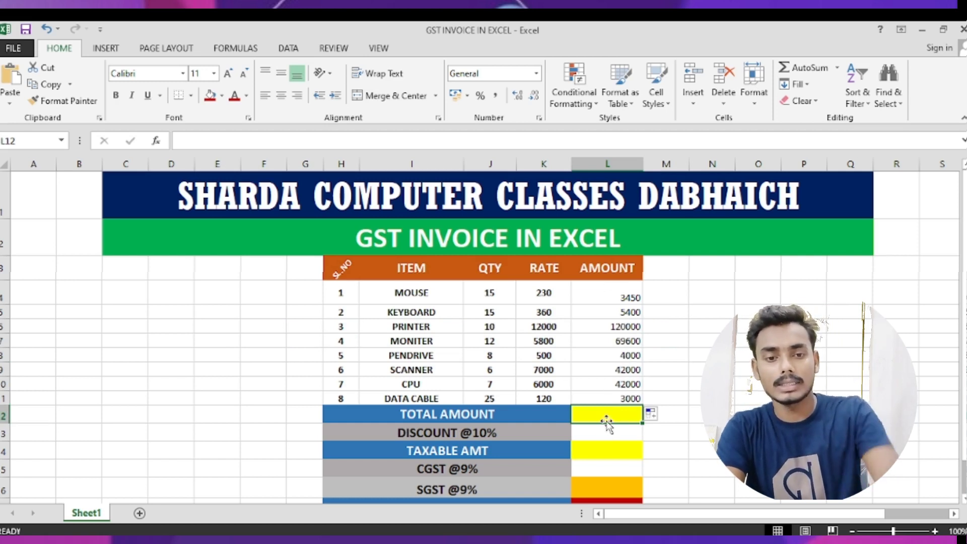
# Step: Enter =SUM(L4:L11) in L12 so the total amount shows 289450
pyautogui.write('=SUM')
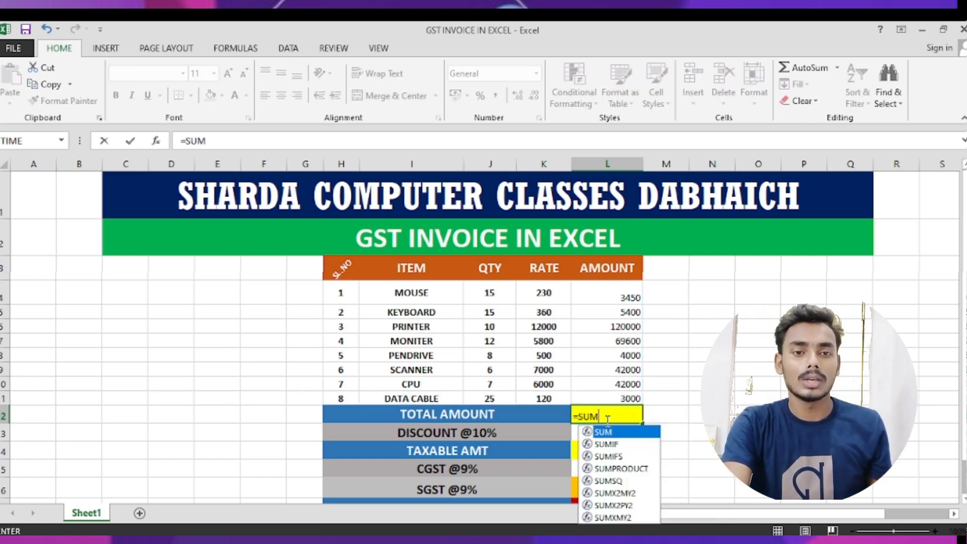
pyautogui.write('(')
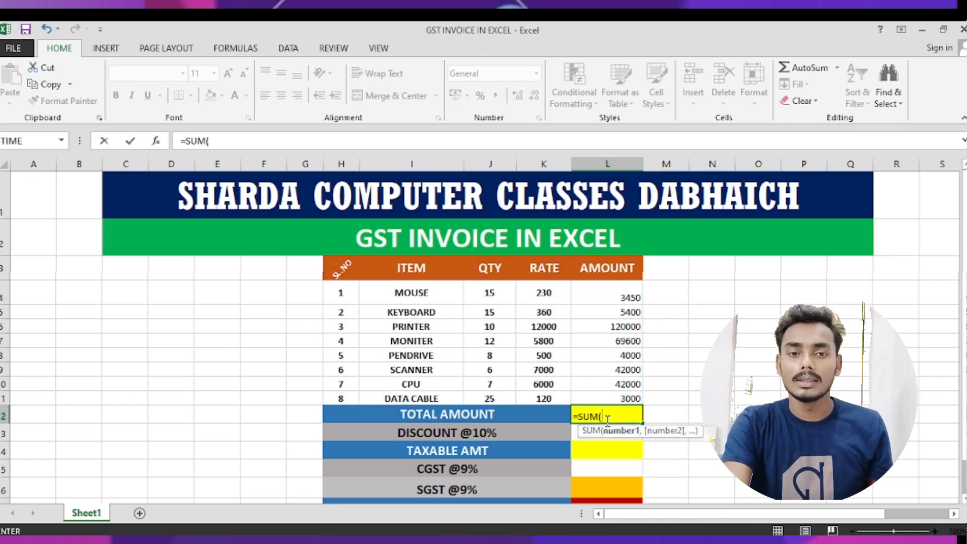
pyautogui.click(624, 297)
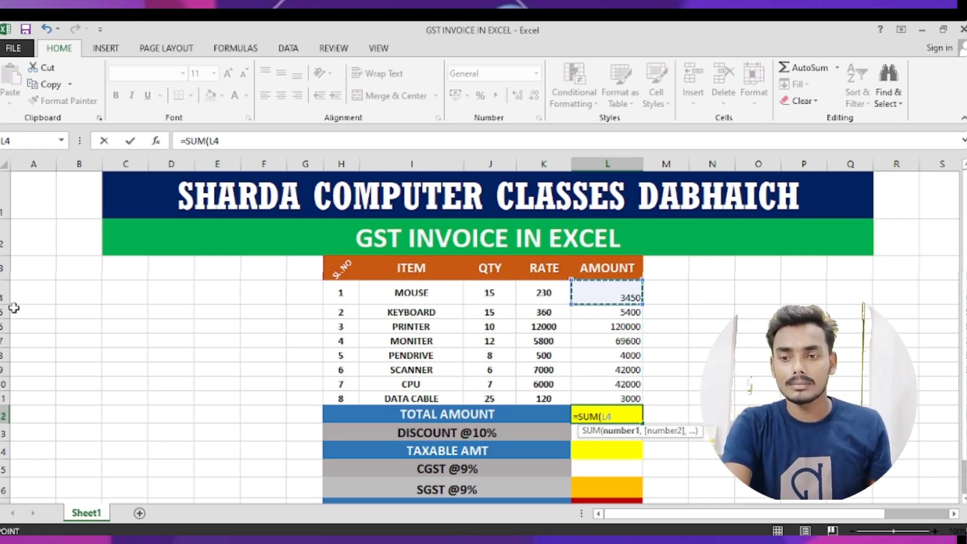
pyautogui.write('L4:')
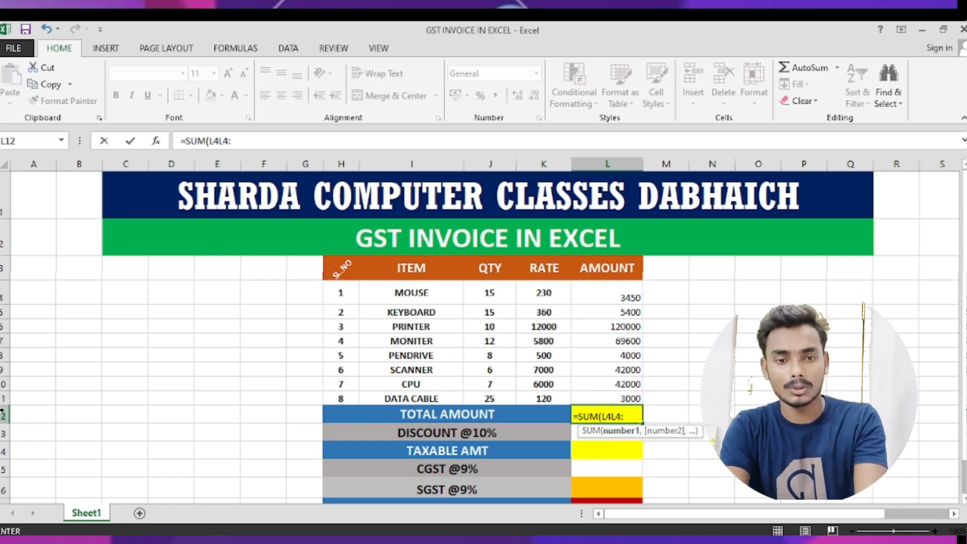
pyautogui.write('L1')
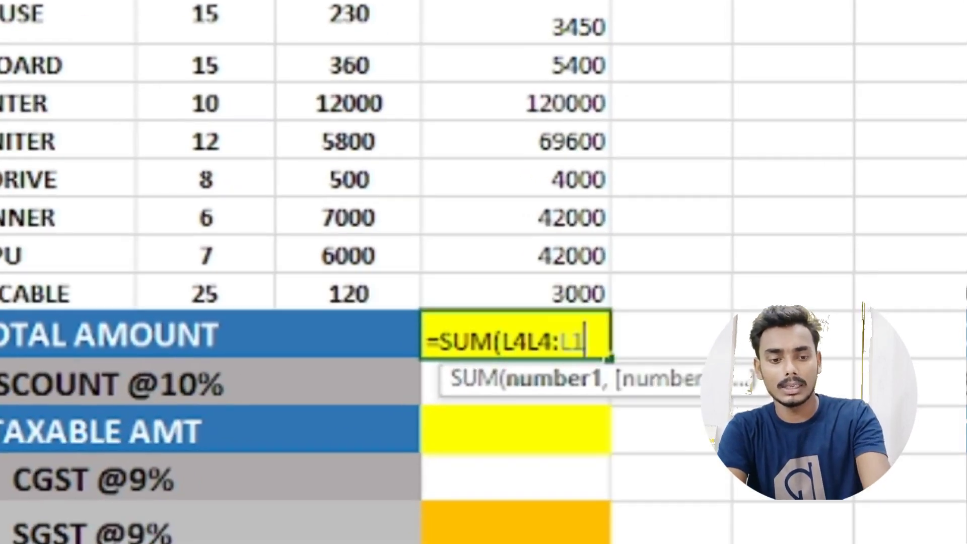
pyautogui.write('1')
pyautogui.press('Tab')
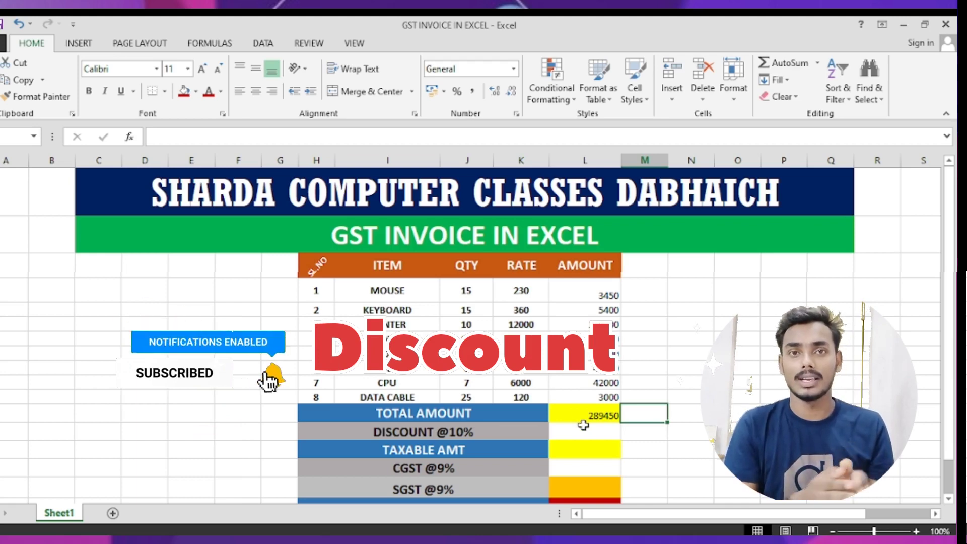
# Step: Enter =L12*10% in L13 so the discount shows 28945
pyautogui.scroll(-1, 582, 414)
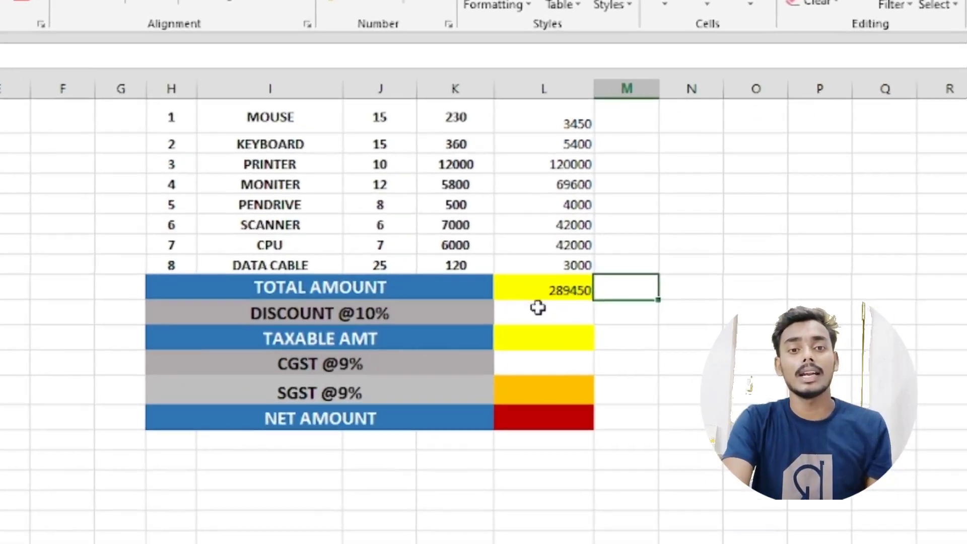
pyautogui.click(583, 326)
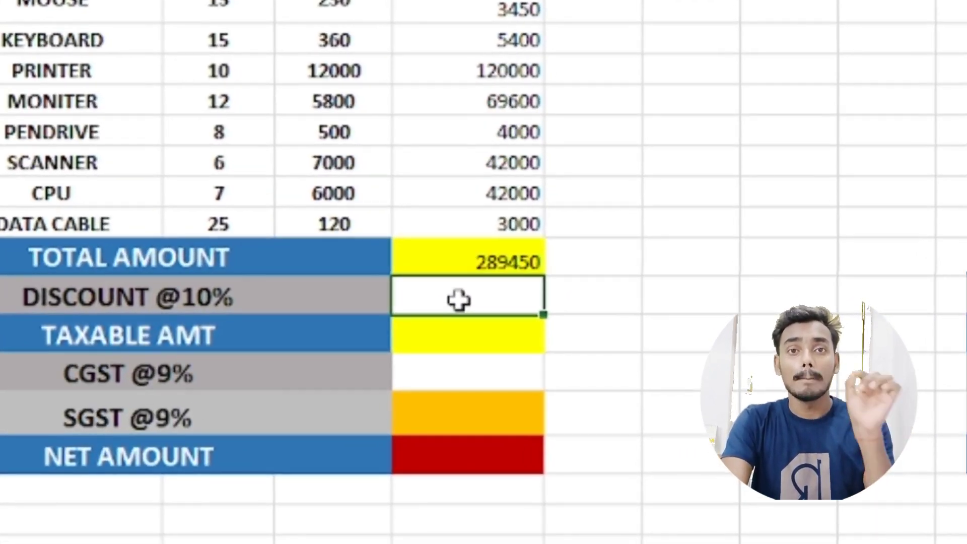
pyautogui.write('=')
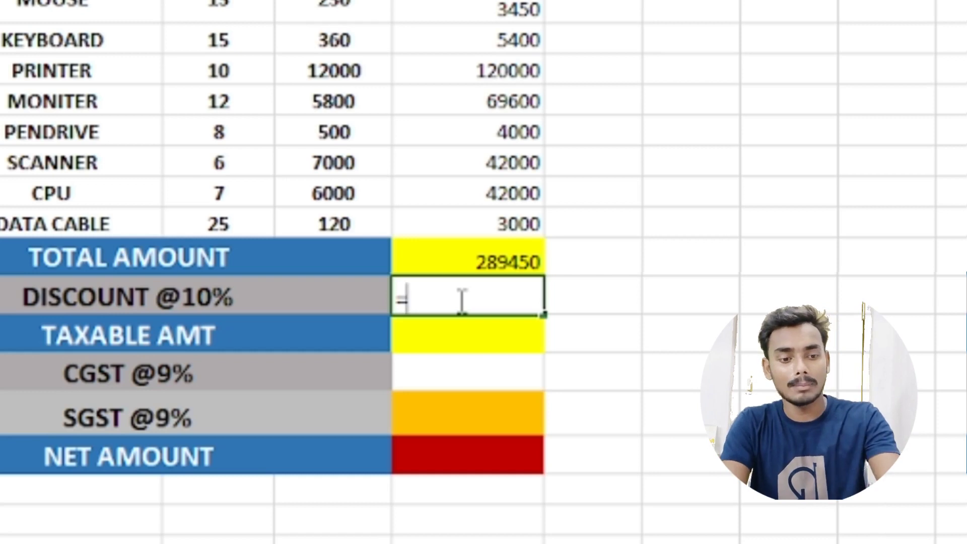
pyautogui.click(479, 258)
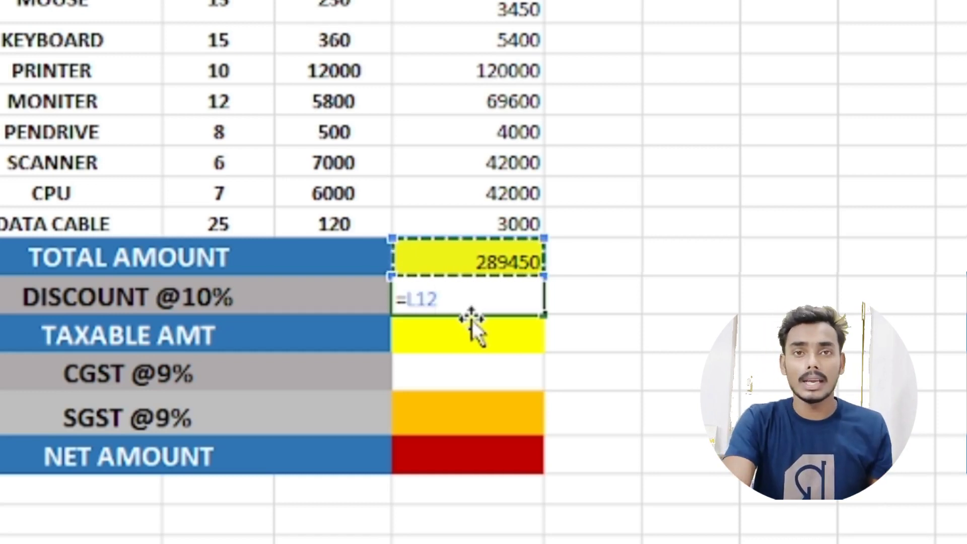
pyautogui.write('*')
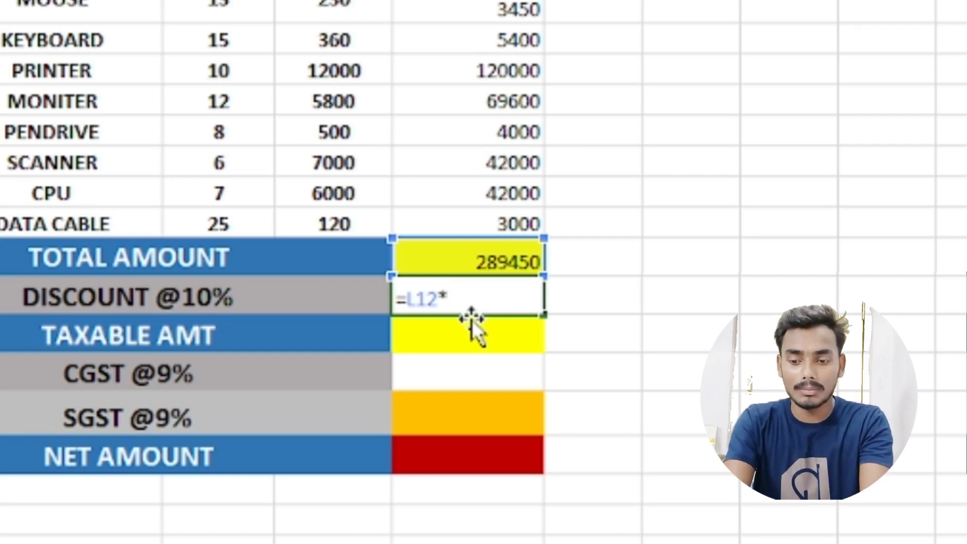
pyautogui.write('10')
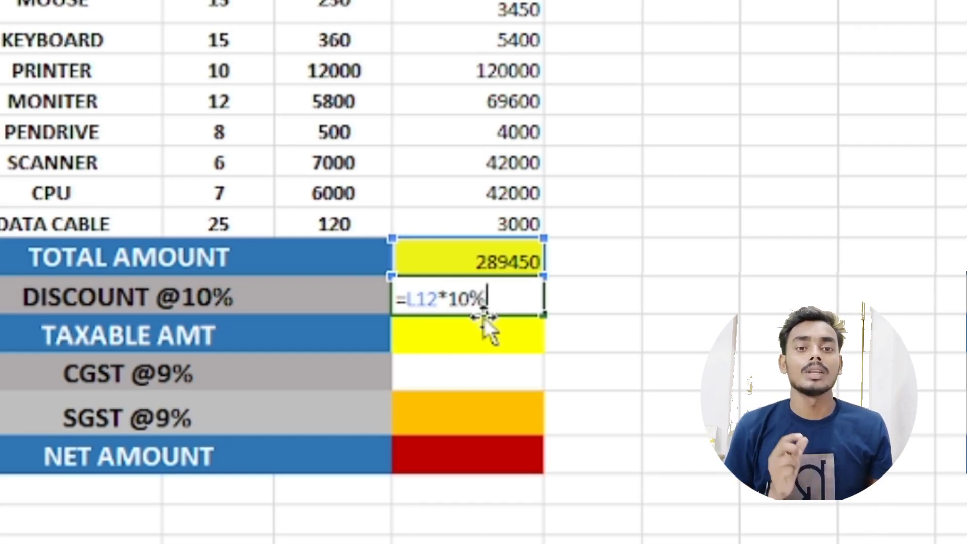
pyautogui.press('Return')
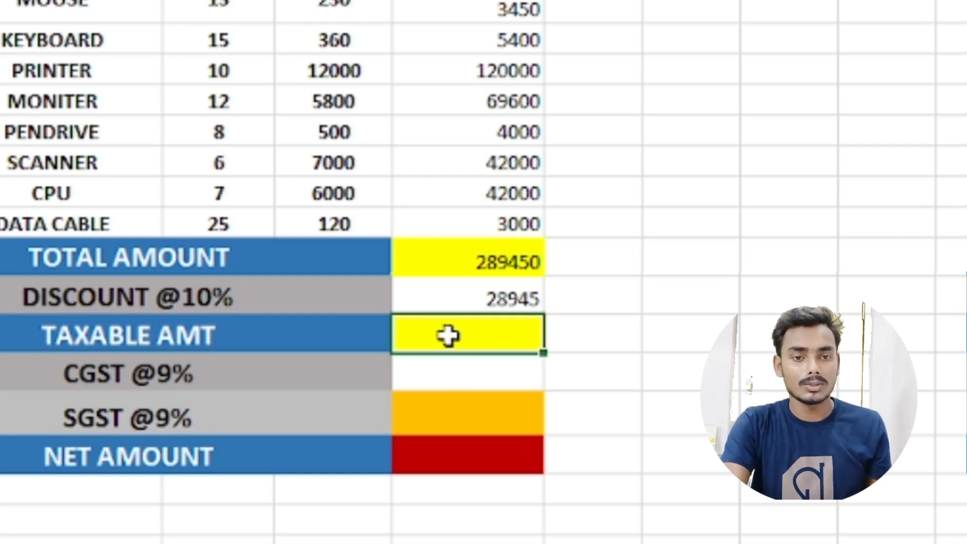
# Step: Enter =L12-L13 in L14 so the taxable amount shows 260505
pyautogui.write('=')
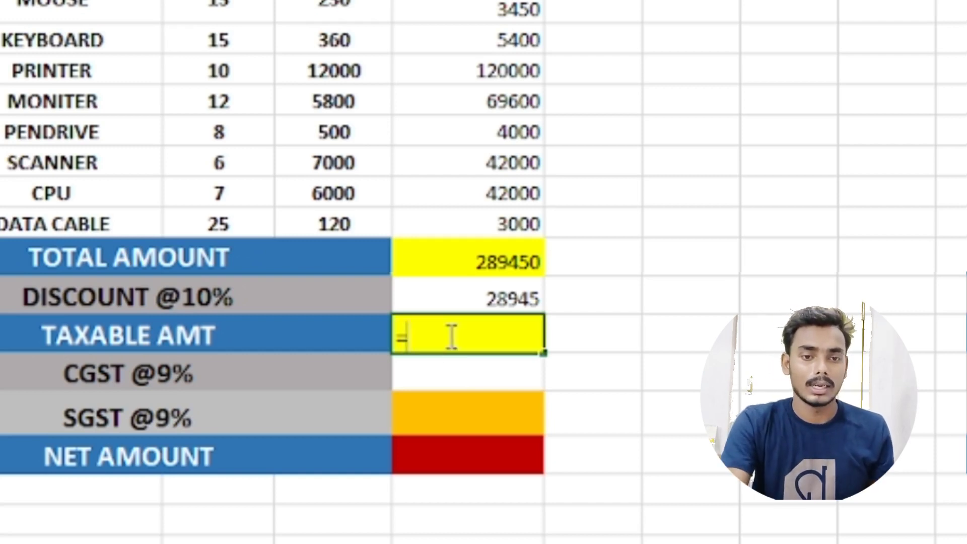
pyautogui.click(476, 272)
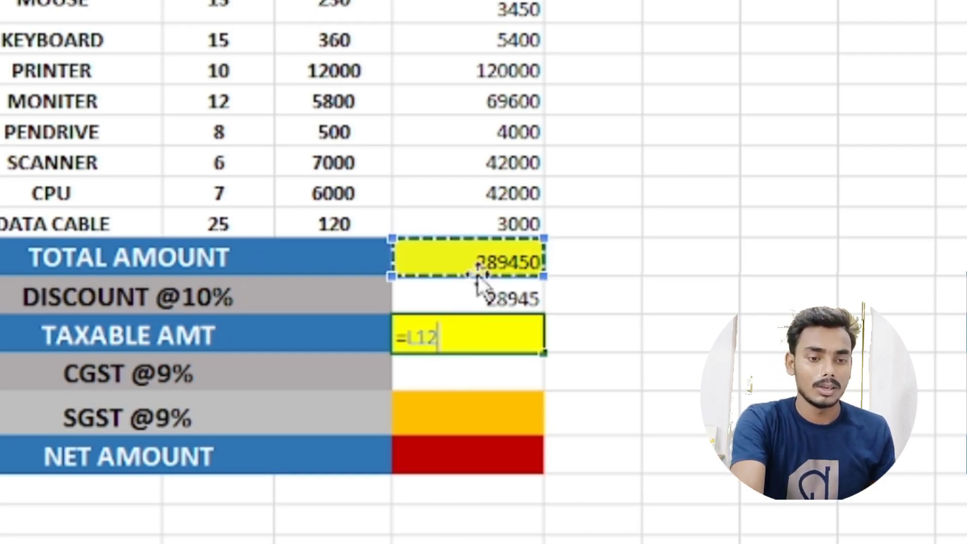
pyautogui.write('-')
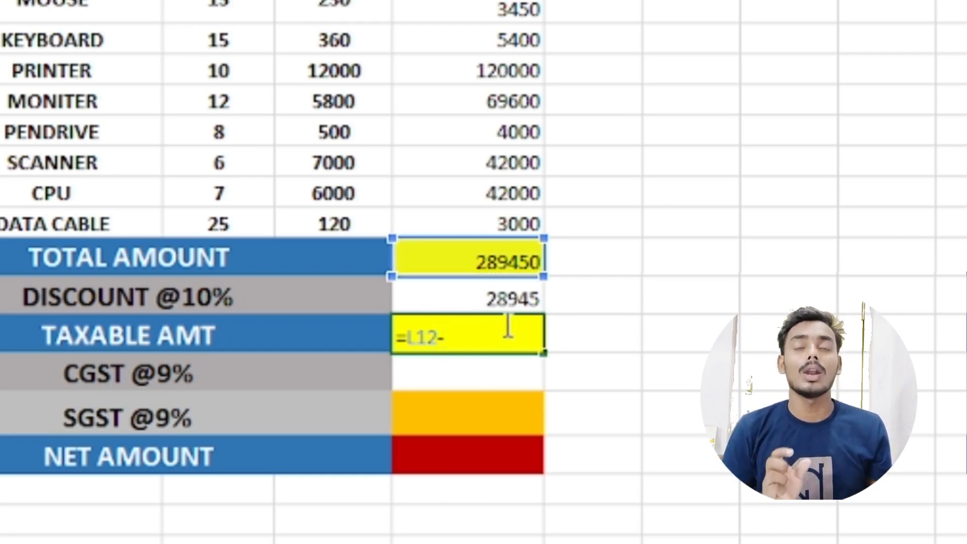
pyautogui.click(501, 297)
pyautogui.press('Return')
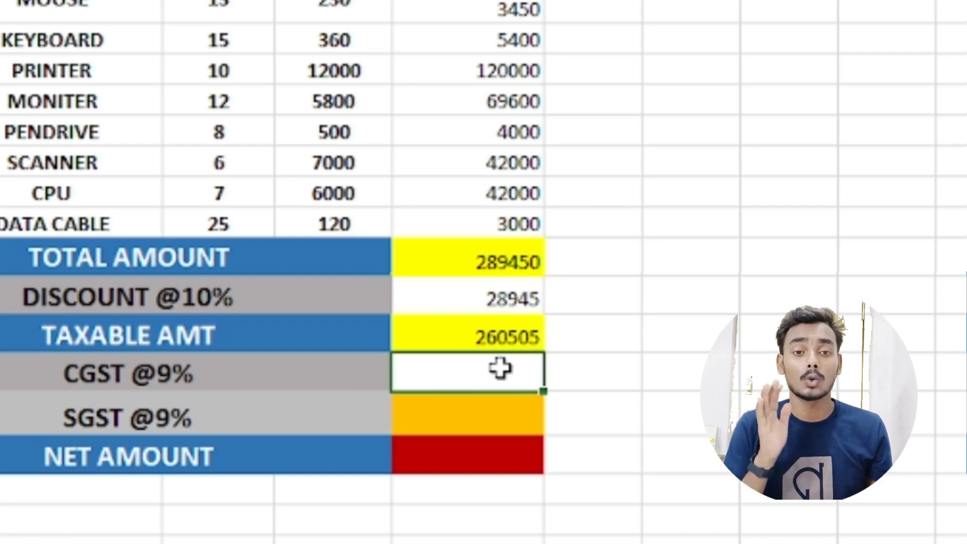
pyautogui.click(485, 333)
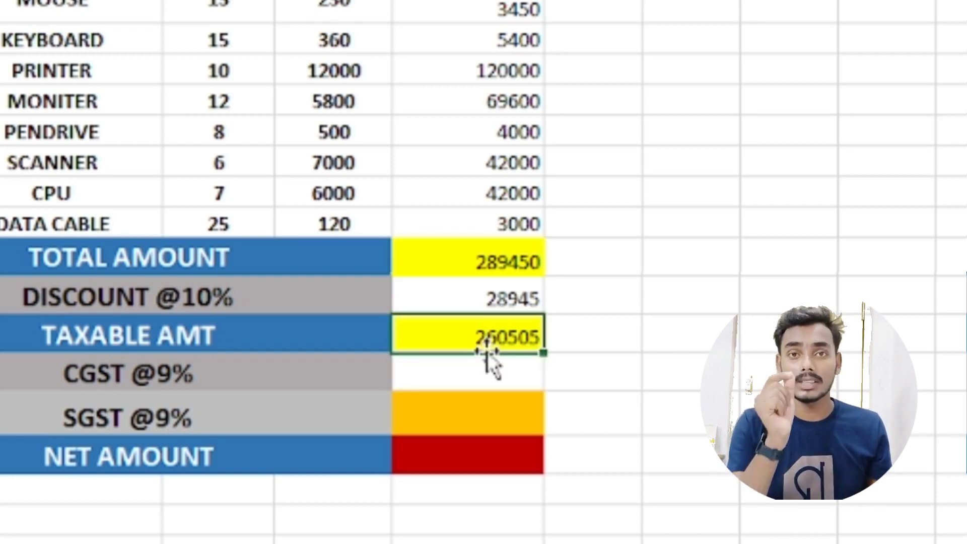
pyautogui.click(485, 375)
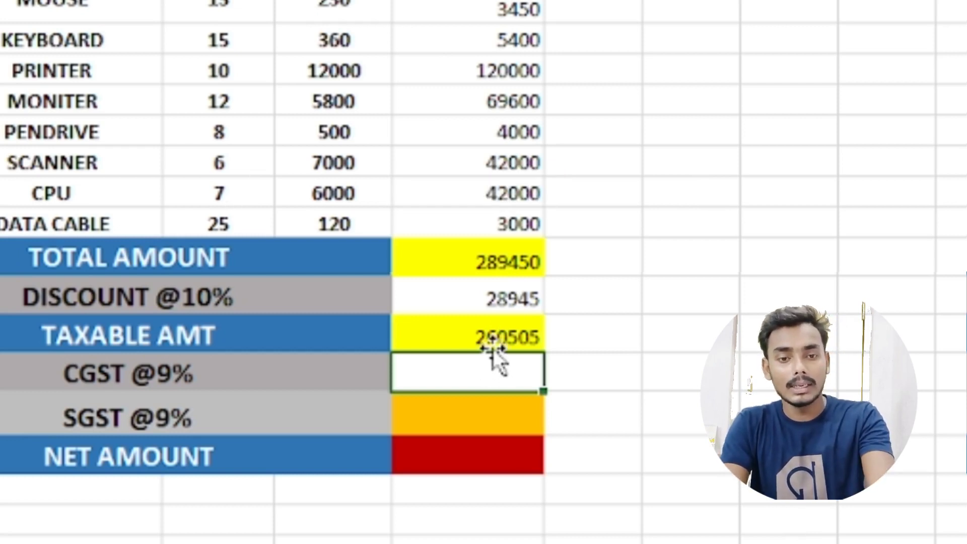
# Step: Build the CGST formula in L15 as taxable amount L14 times 9%, giving 23445.45
pyautogui.write('=')
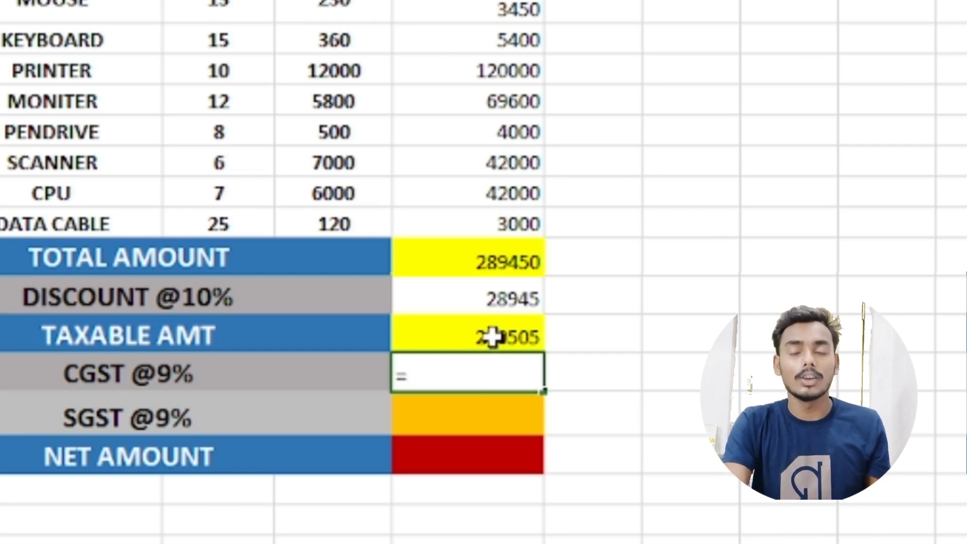
pyautogui.click(494, 337)
pyautogui.write('*')
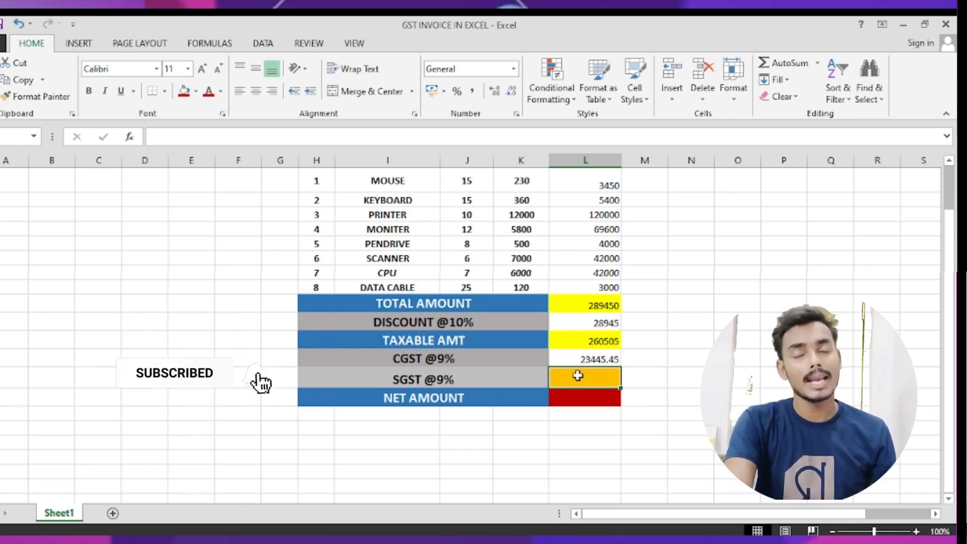
# Step: Enter =L14*9% in L16 so SGST shows 23445.45
pyautogui.write('=')
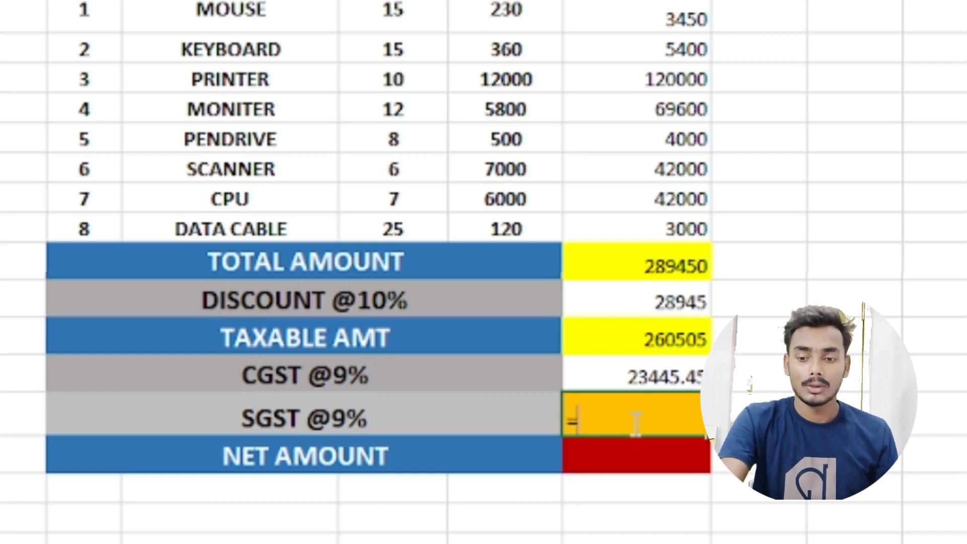
pyautogui.click(659, 341)
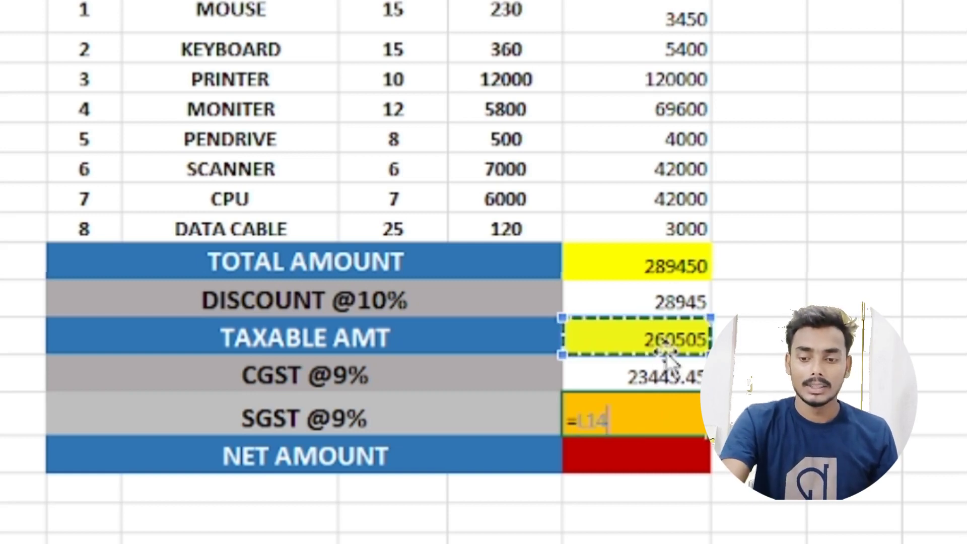
pyautogui.write('*9')
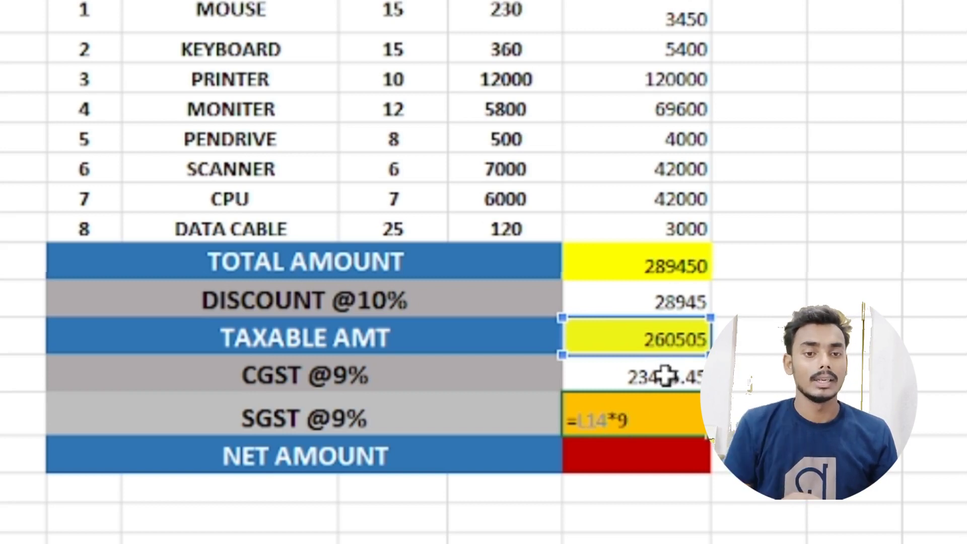
pyautogui.write('%')
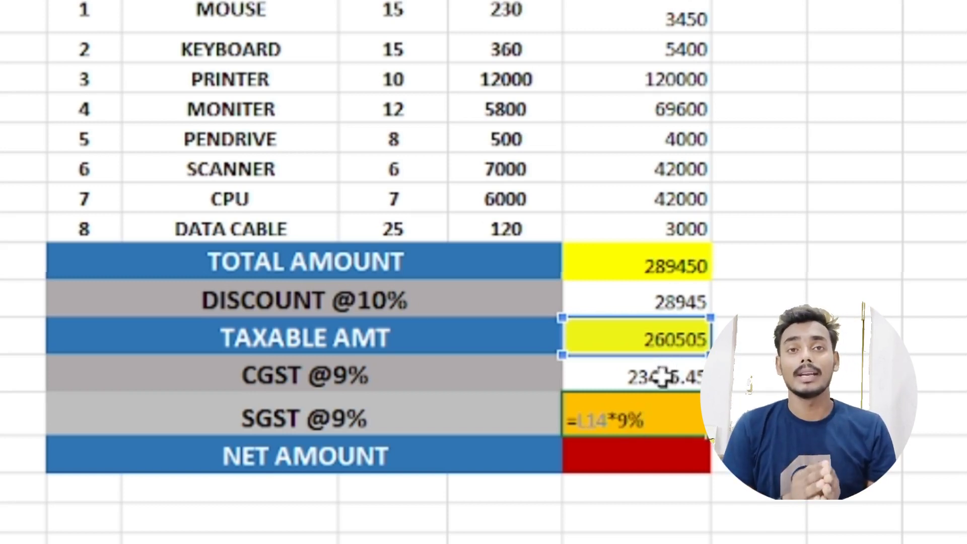
pyautogui.press('Return')
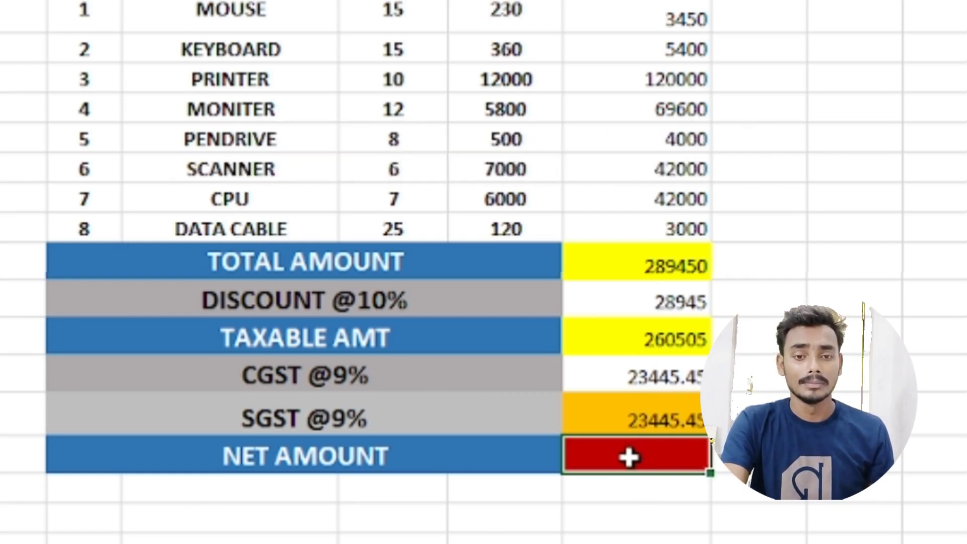
# Step: Enter =L14+L15+L16 in L17 so the net amount shows 307395.9
pyautogui.doubleClick(629, 458)
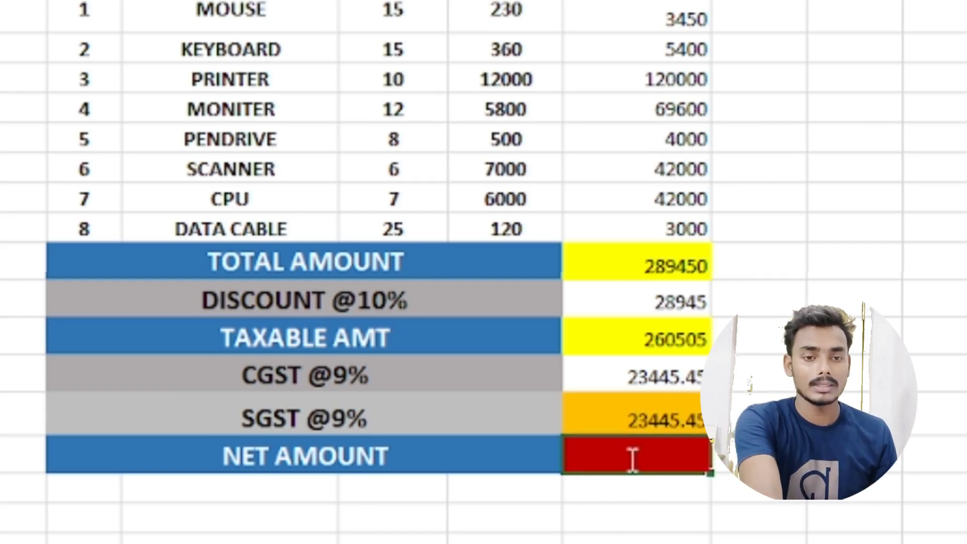
pyautogui.write('=')
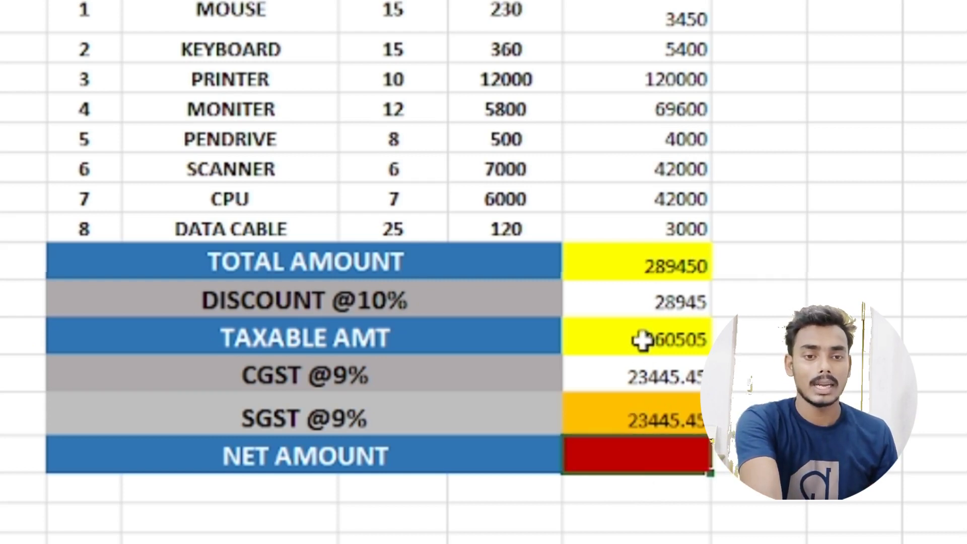
pyautogui.click(643, 339)
pyautogui.write('+')
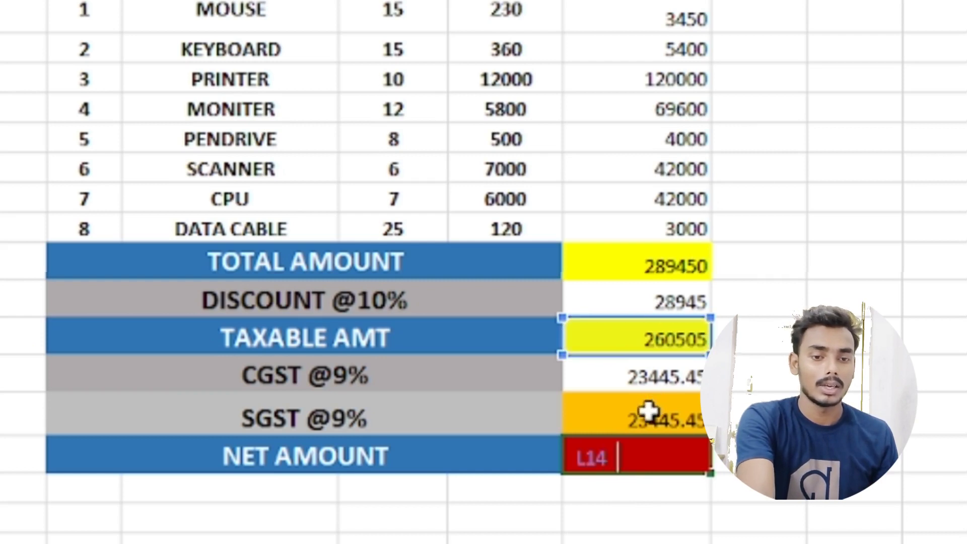
pyautogui.click(645, 386)
pyautogui.write('+')
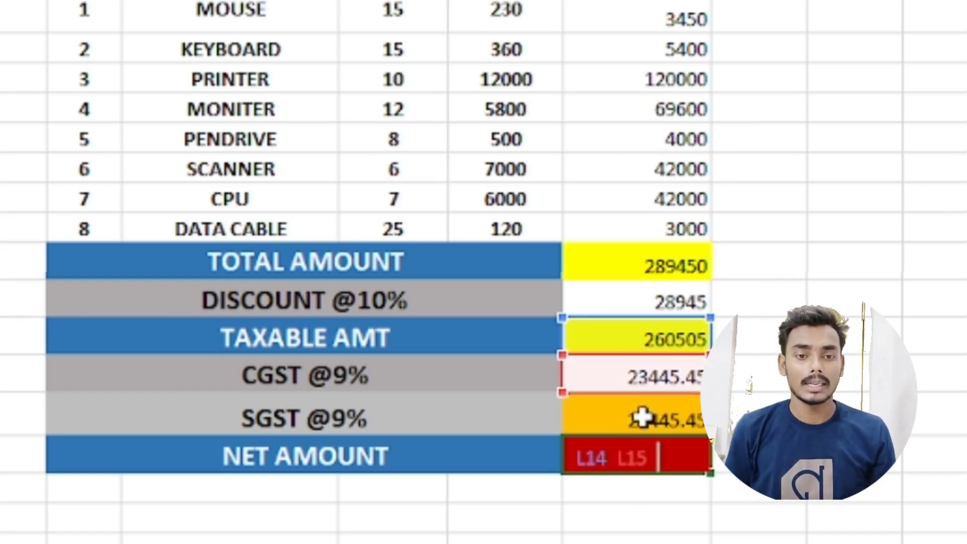
pyautogui.click(643, 418)
pyautogui.press('Return')
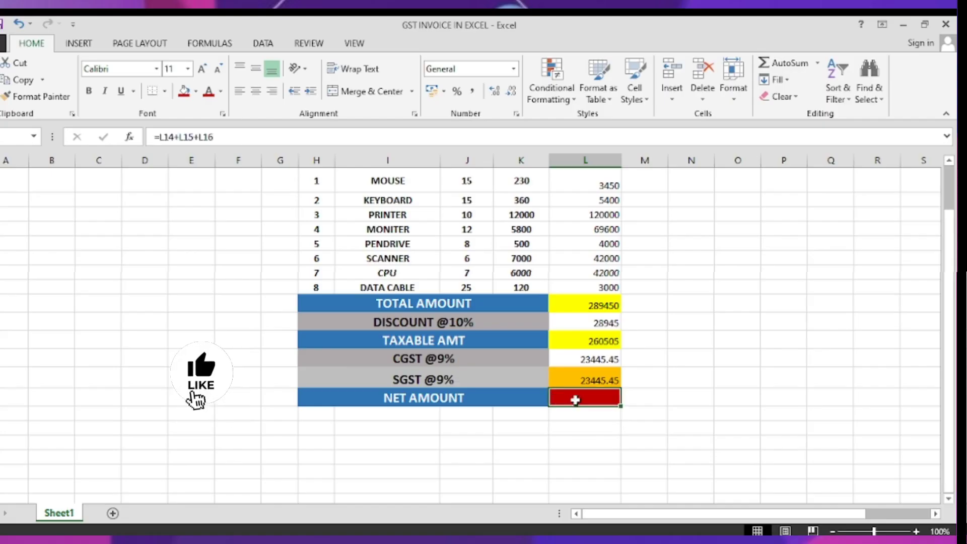
# Step: Change the NET AMOUNT cell's fill colour
pyautogui.click(696, 444)
pyautogui.click(195, 92)
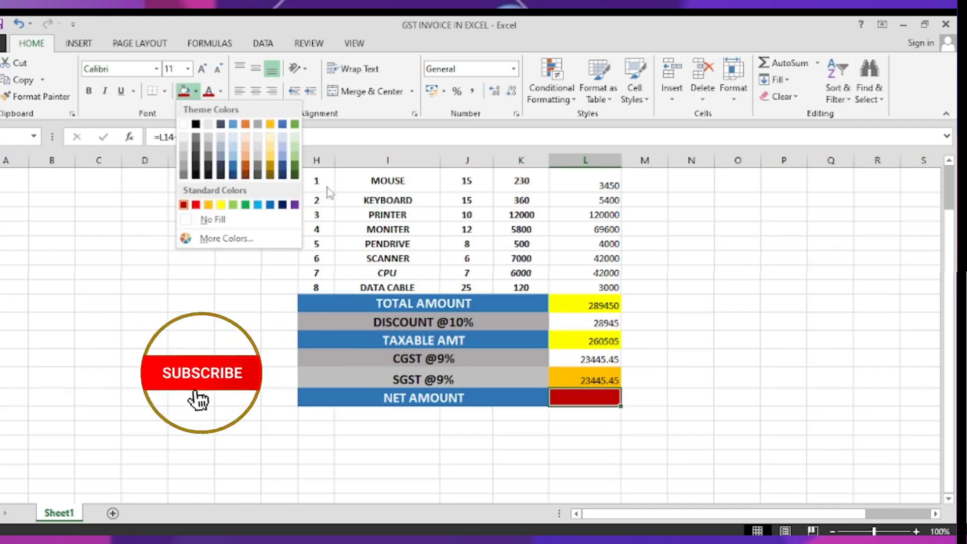
pyautogui.click(212, 219)
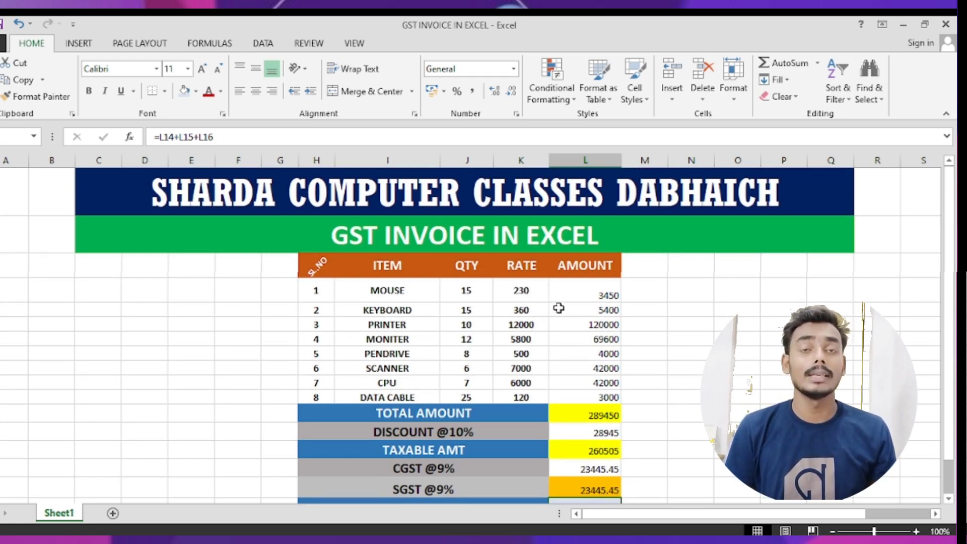
pyautogui.scroll(-1, 558, 308)
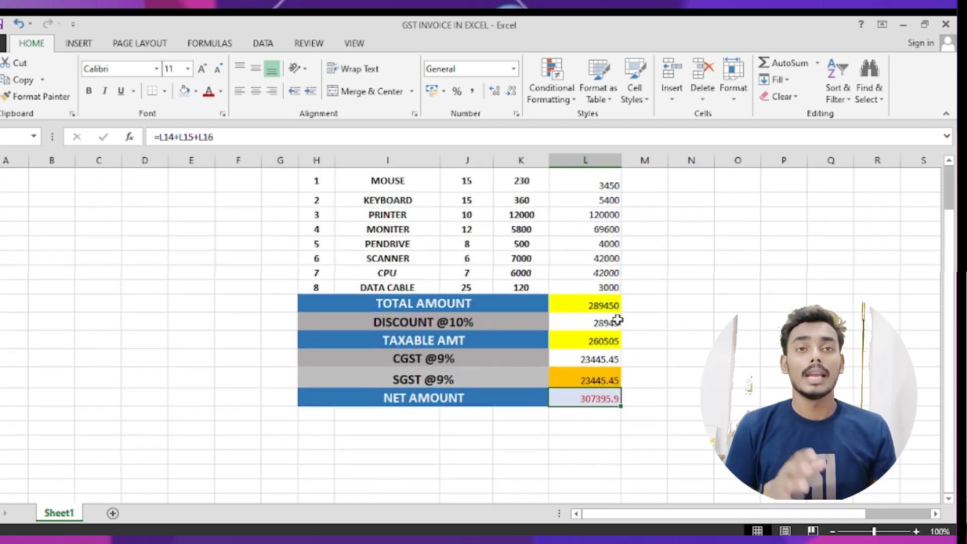
pyautogui.click(554, 324)
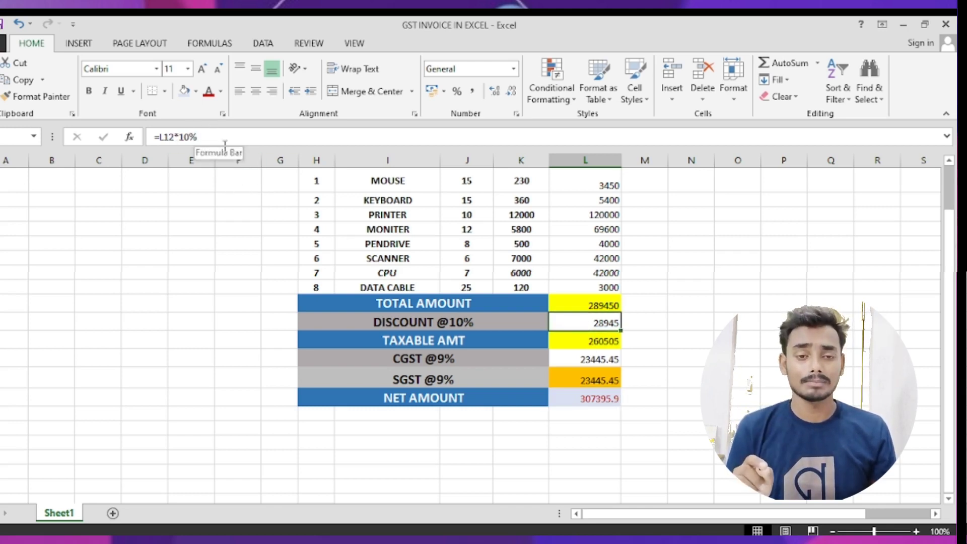
pyautogui.click(592, 352)
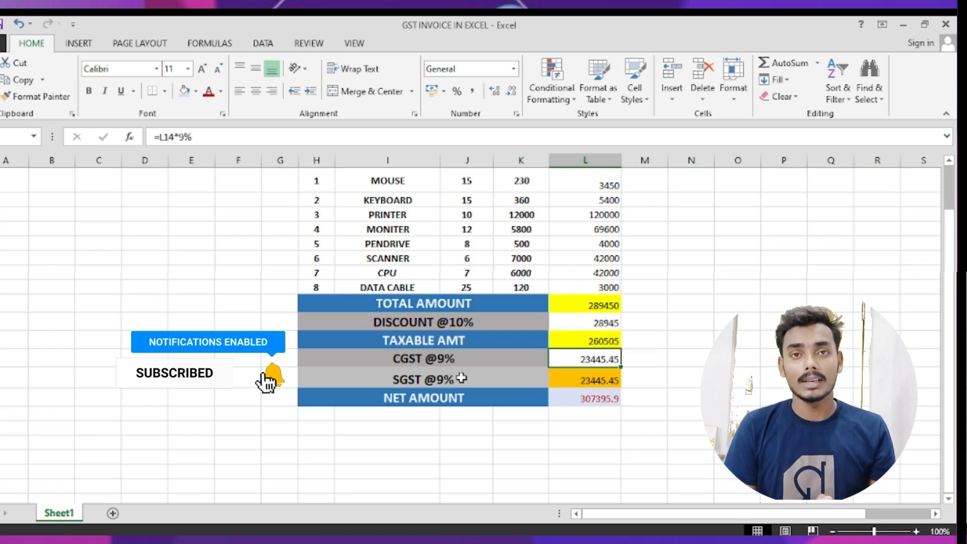
pyautogui.scroll(1, 461, 379)
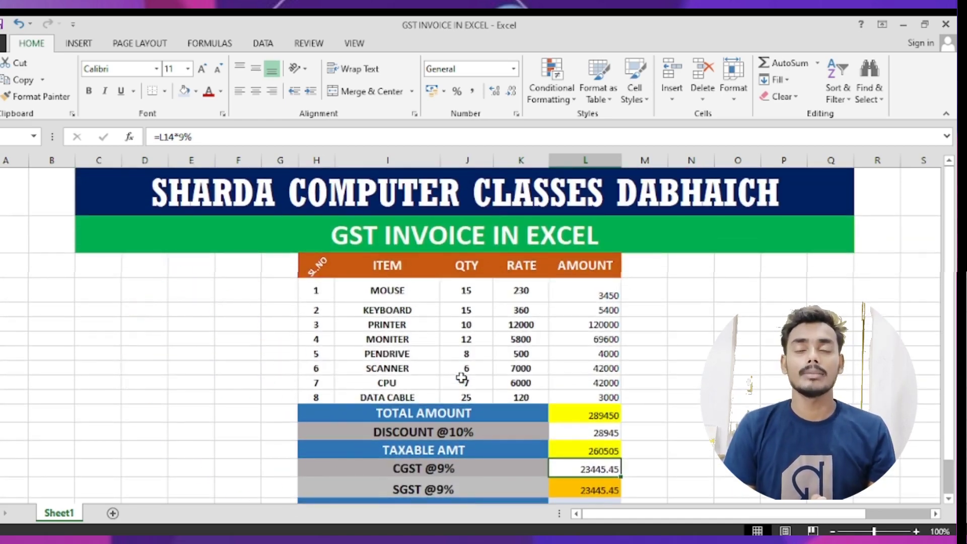